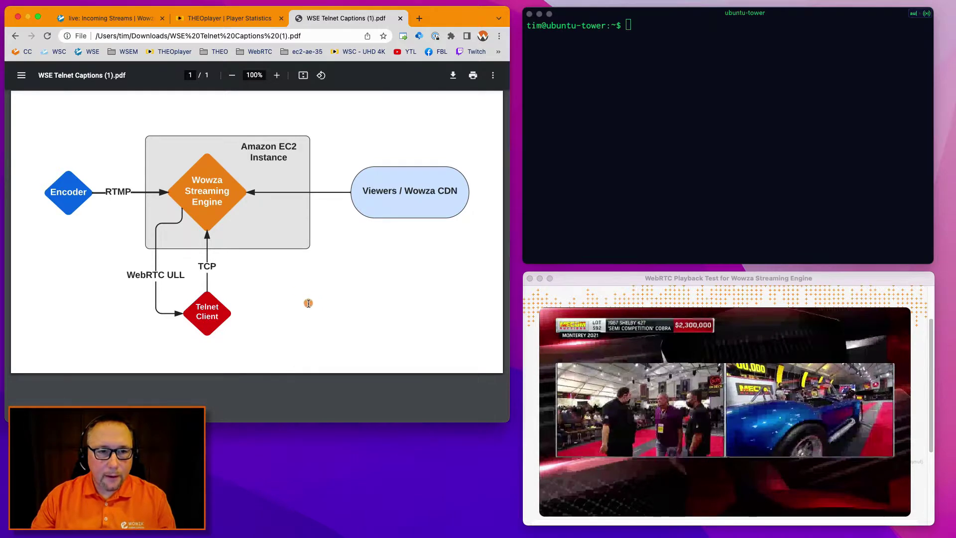
Move focus from the terminal window back to the diagram in the browser.
left_click(267, 170)
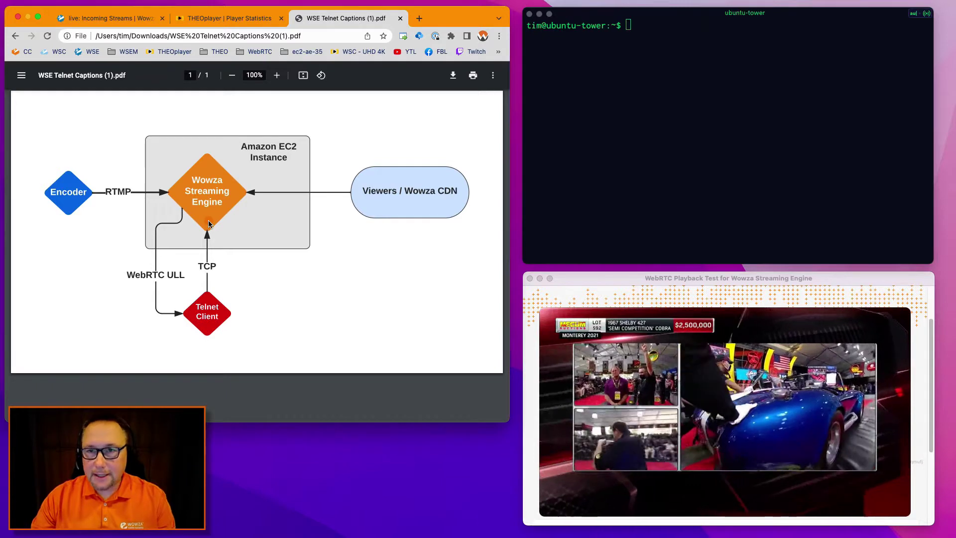
left_click(751, 120)
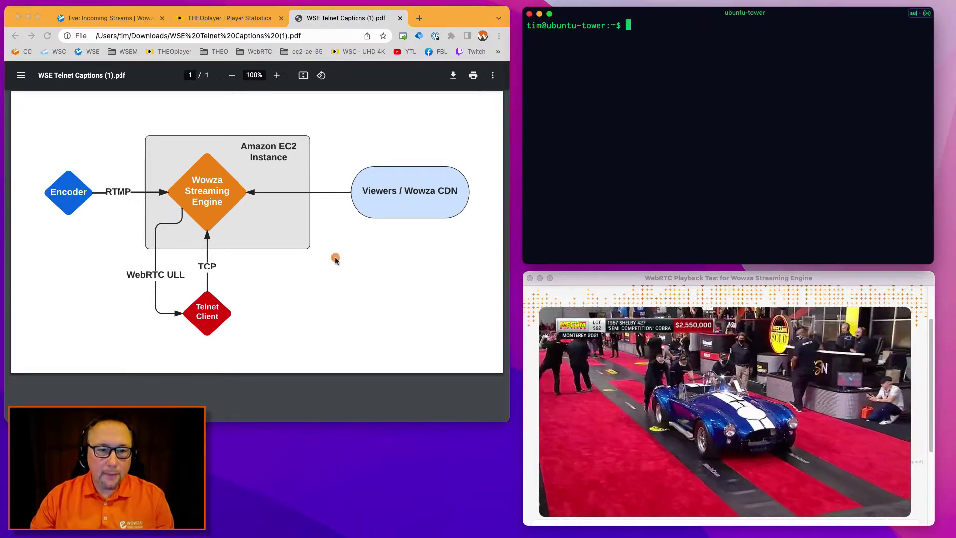
left_click(420, 208)
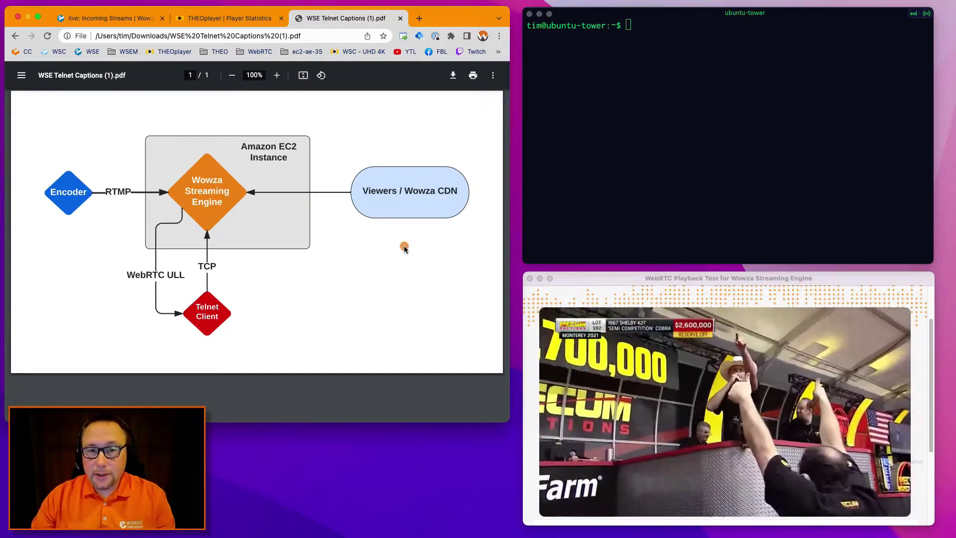
left_click(405, 247)
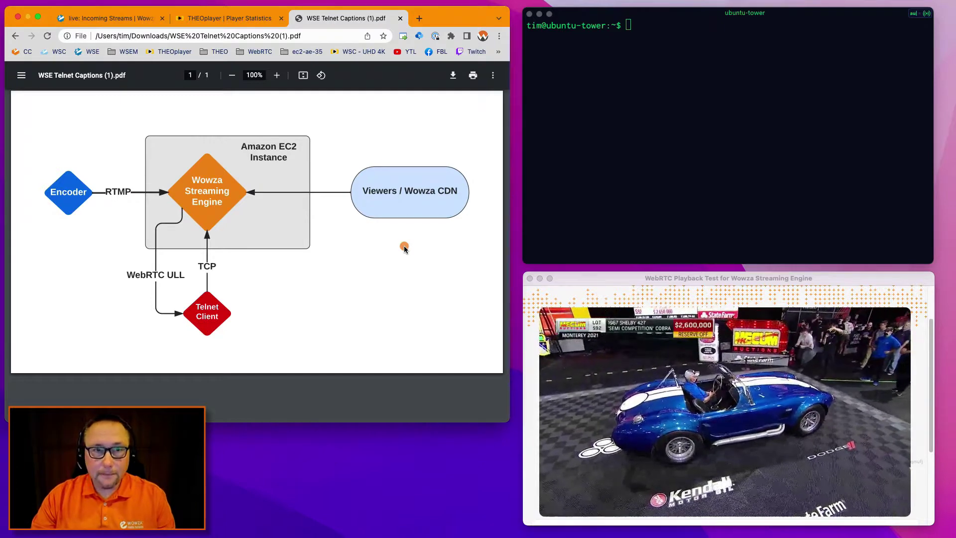
On the THEOplayer Player Statistics page, check the stream URL's host name and DRM section.
left_click(224, 18)
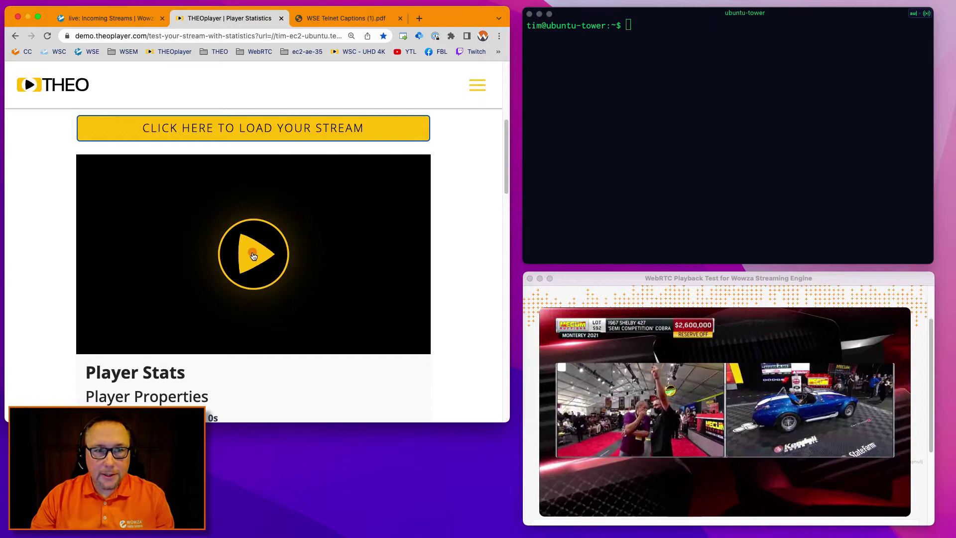
scroll(253, 256, "up", 4)
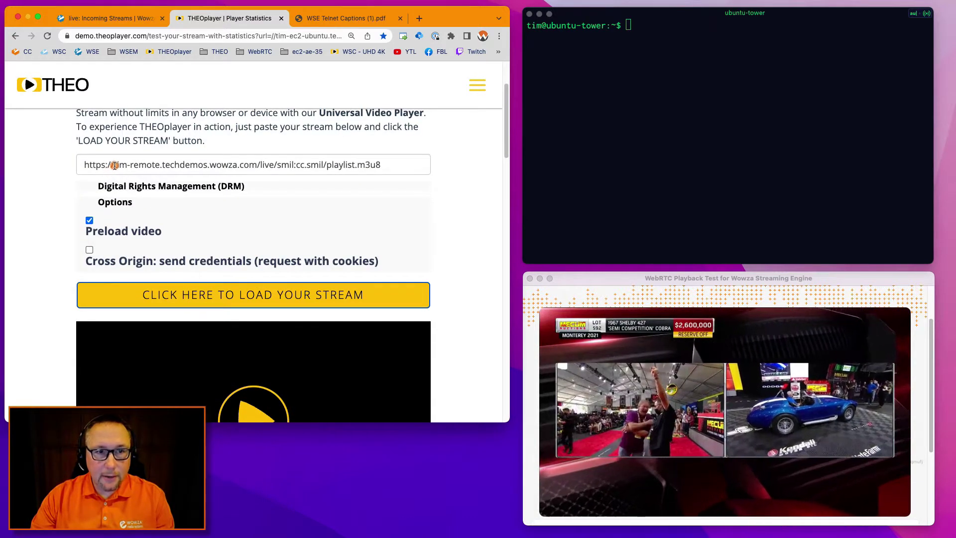
left_click_drag(113, 165, 324, 168)
left_click(272, 164)
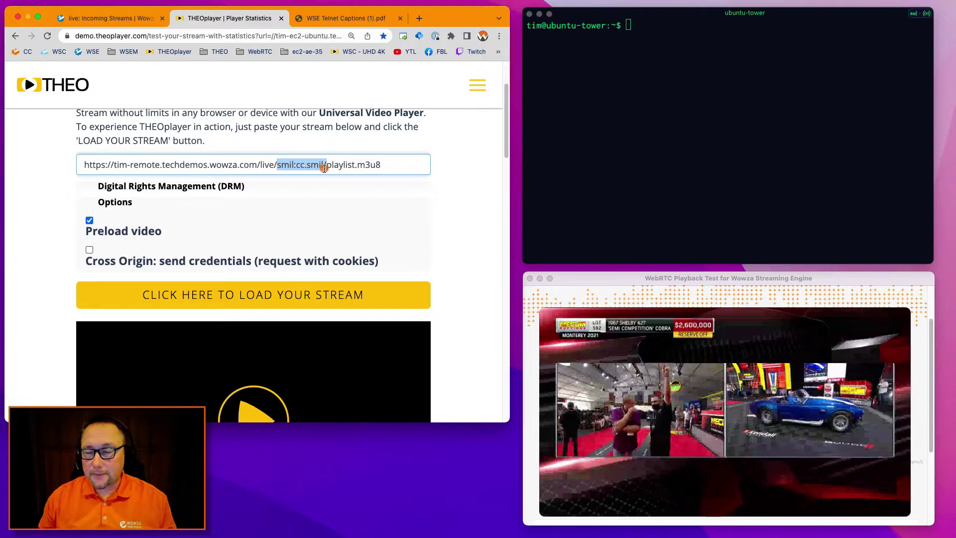
left_click(354, 187)
left_click(354, 187)
Play the cc.smil live stream muted, then return to the Wowza Incoming Streams page.
scroll(454, 213, "down", 5)
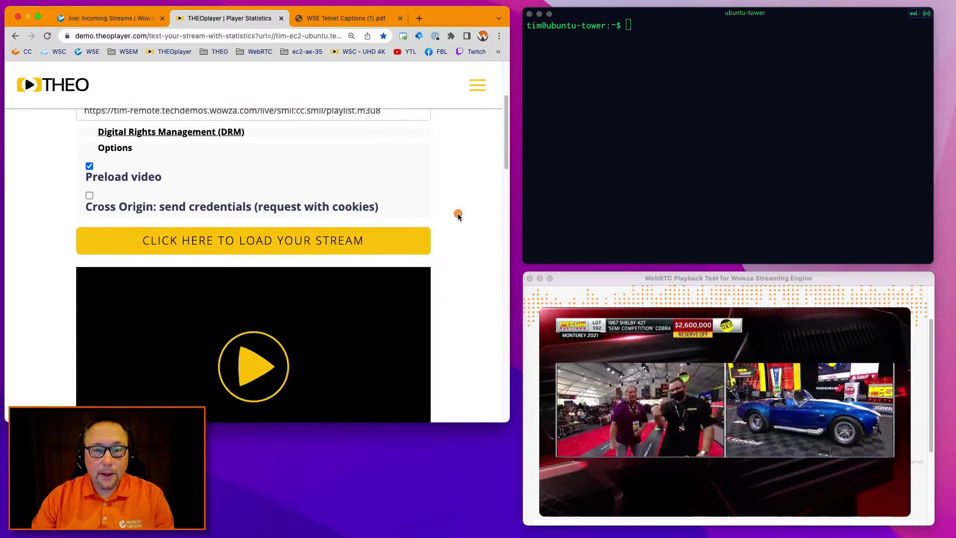
left_click(255, 297)
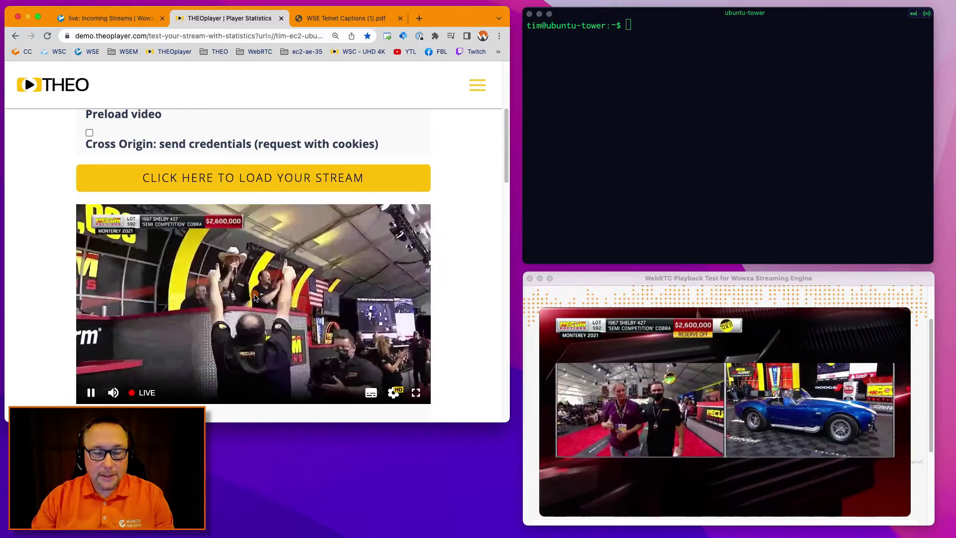
left_click(113, 393)
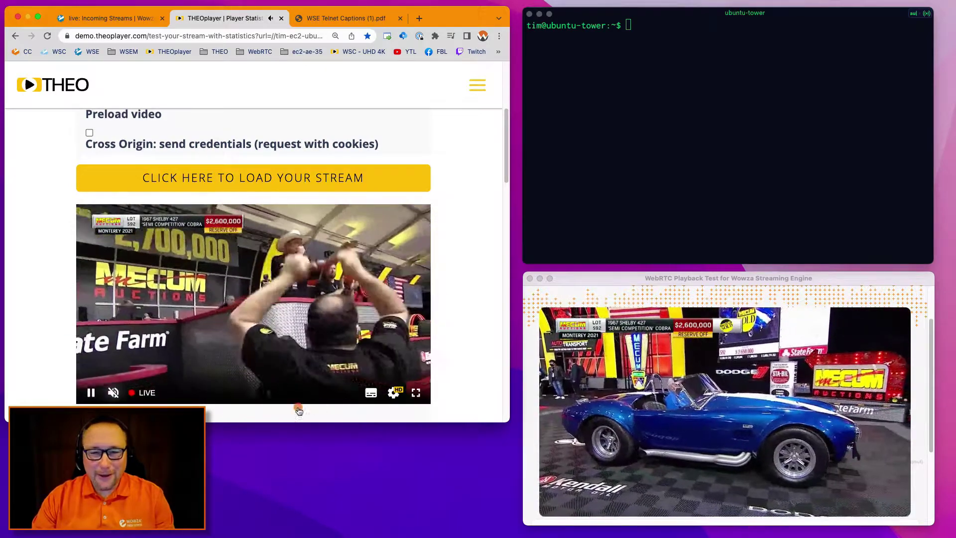
mouse_move(374, 391)
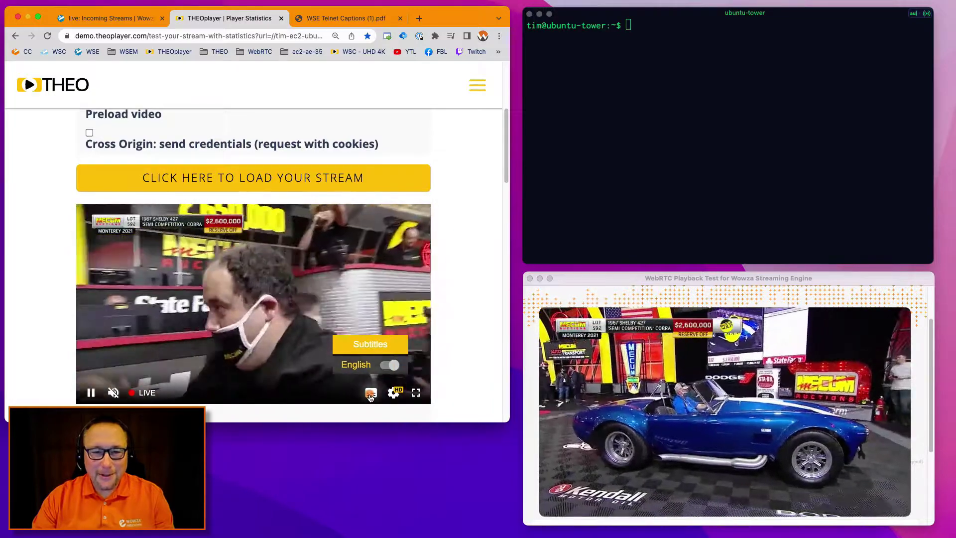
key("super+1")
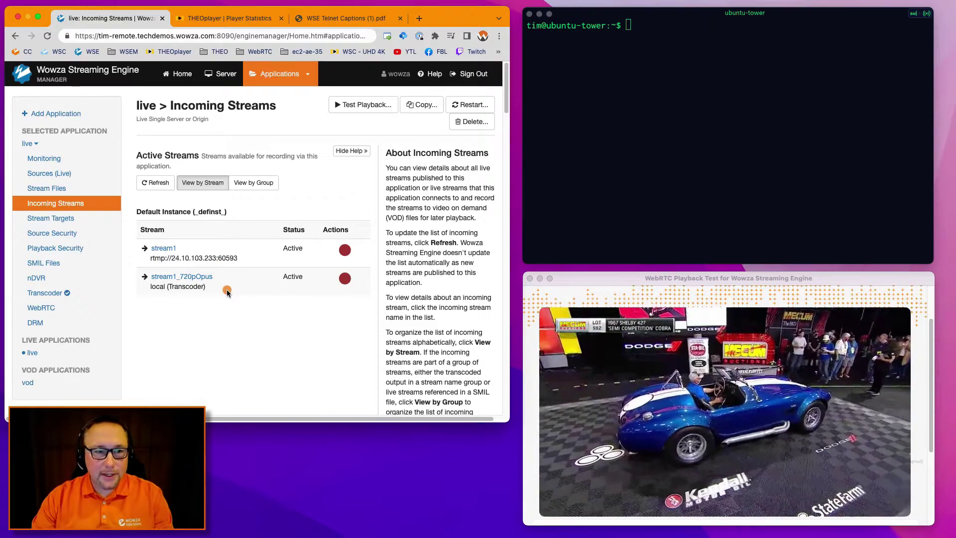
After confirming stream1 and stream1_720pOpus are active, return to the THEOplayer Player Statistics page.
left_click(221, 19)
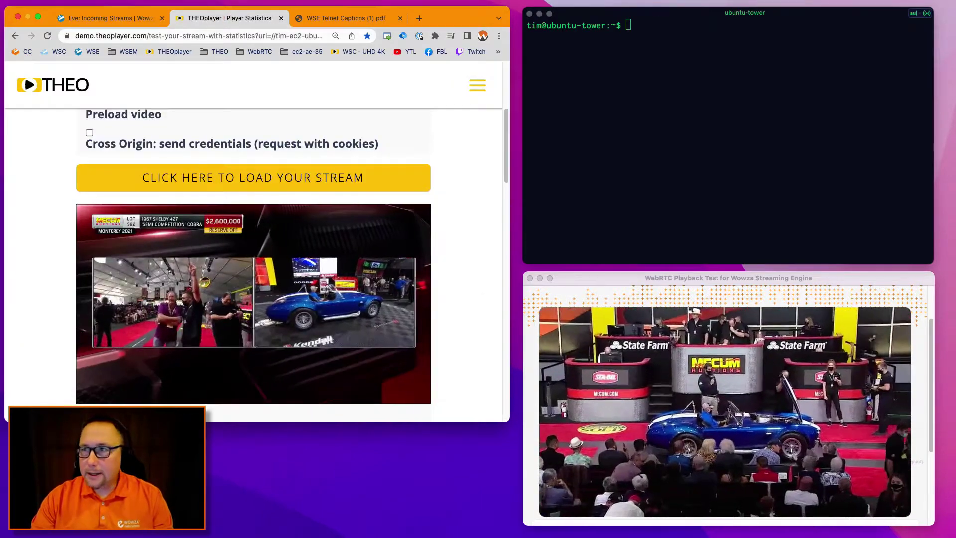
key("super+Tab")
left_click_drag(649, 102, 137, 189)
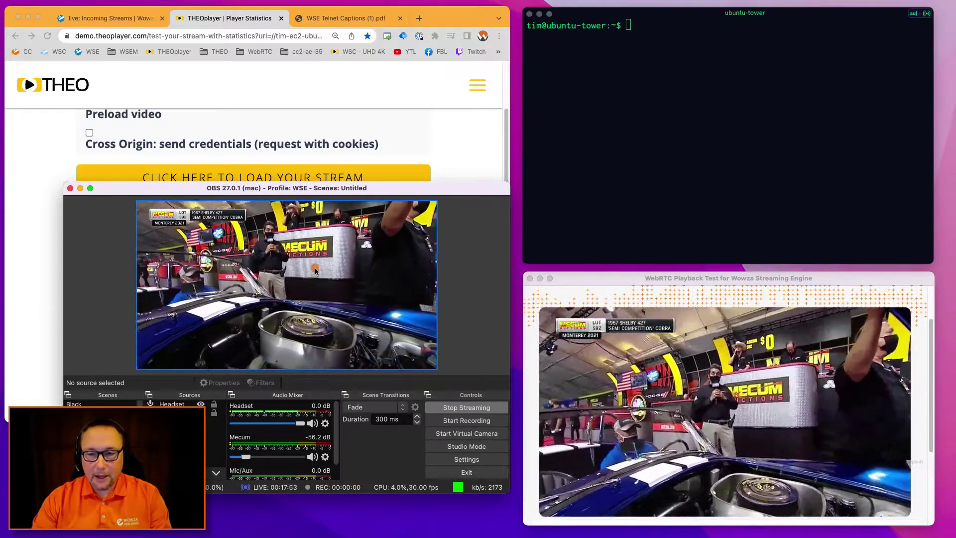
key("super+h")
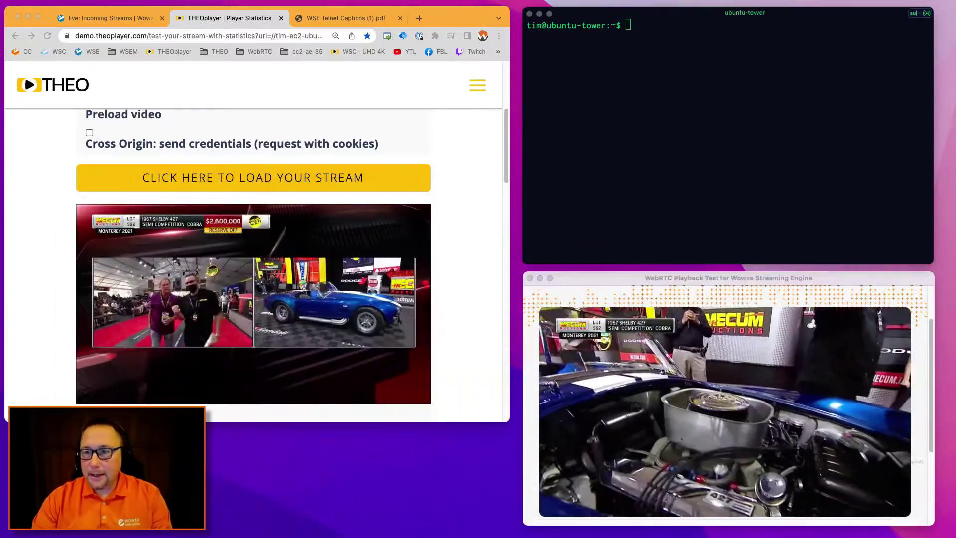
Reveal the WebRTC playback window's controls, then bring the terminal to the front.
left_click(696, 389)
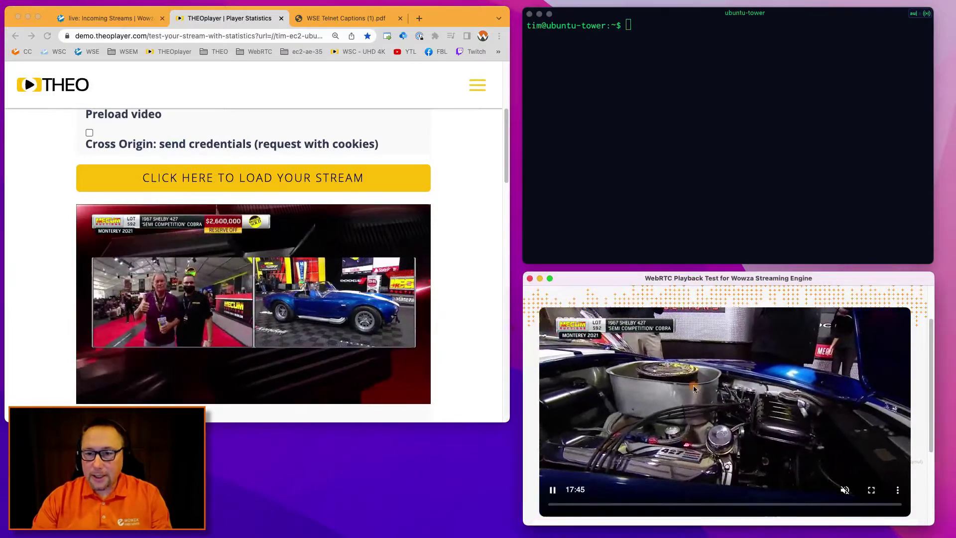
left_click(680, 102)
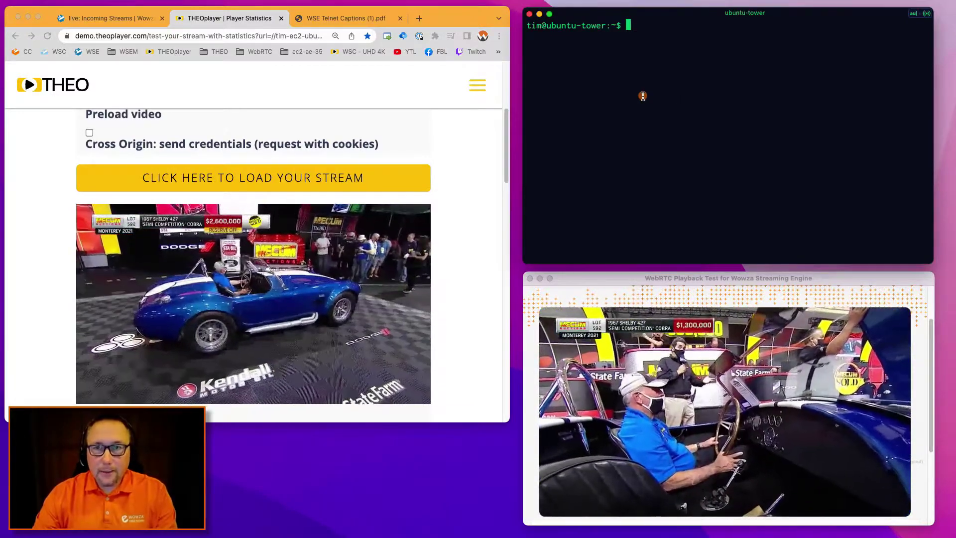
Clear the terminal, rerun the telnet command to port 12000, and log in with the caption credentials.
type("clear")
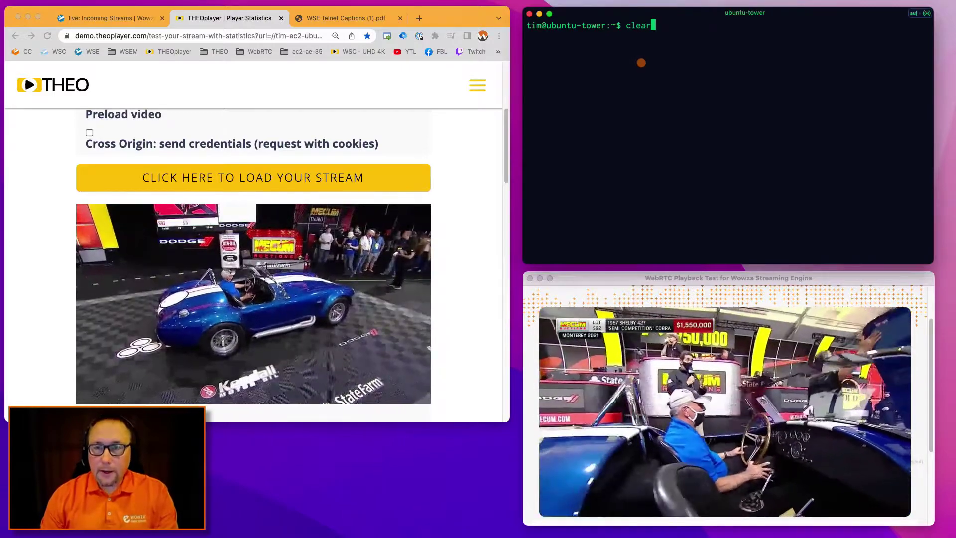
key("Return")
key("Up")
key("Up")
key("Return")
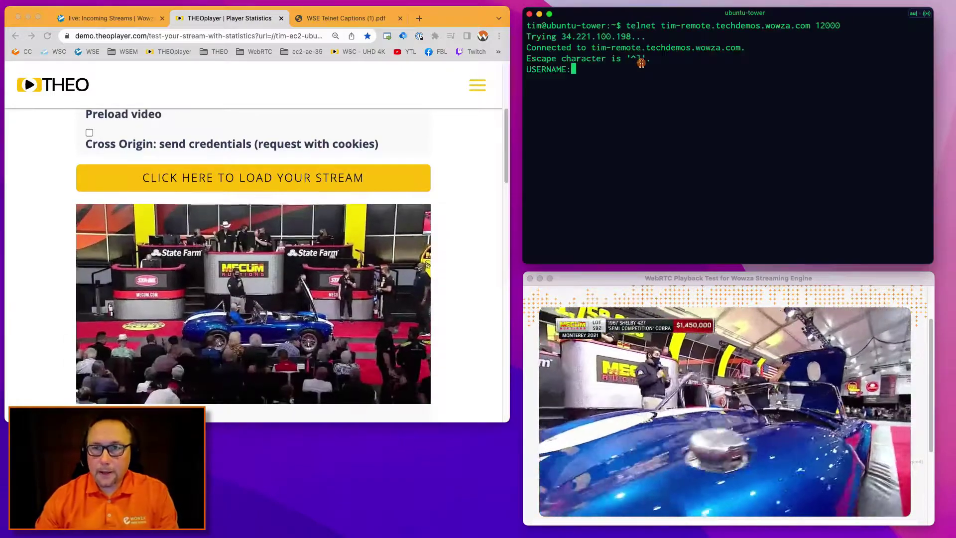
type("english")
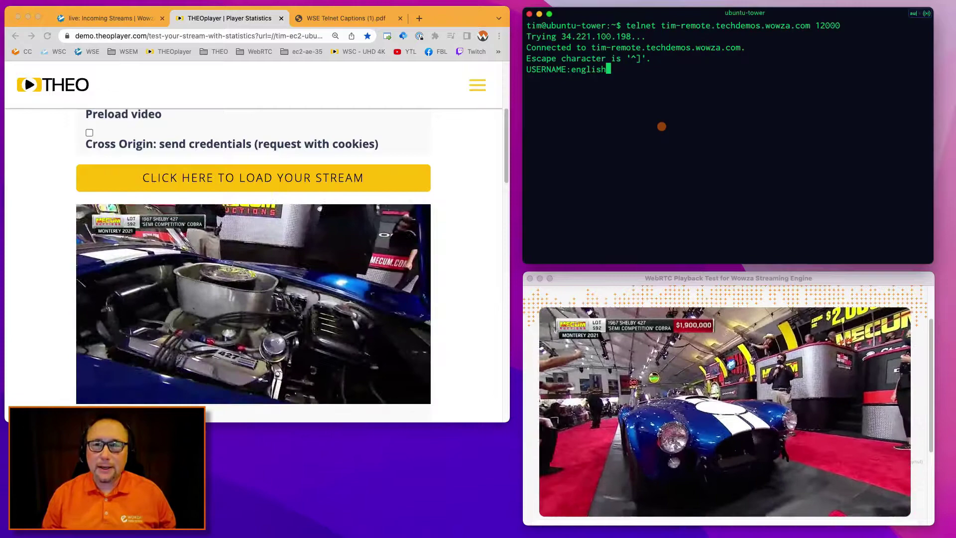
key("Return")
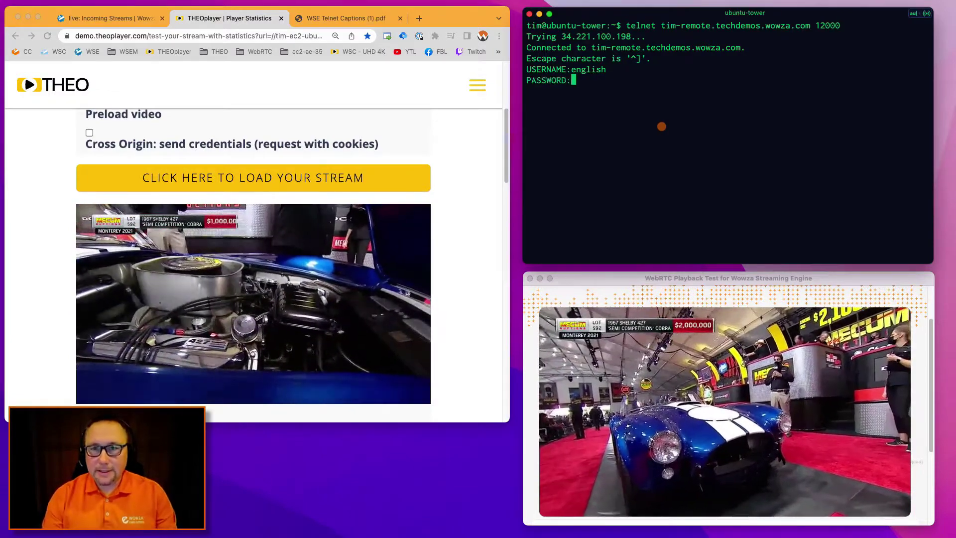
type("pass")
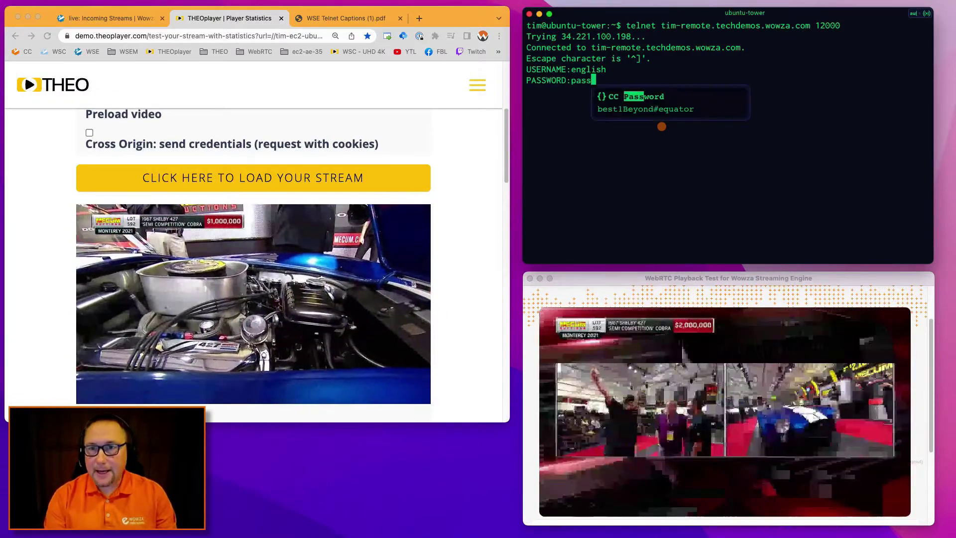
key("Return")
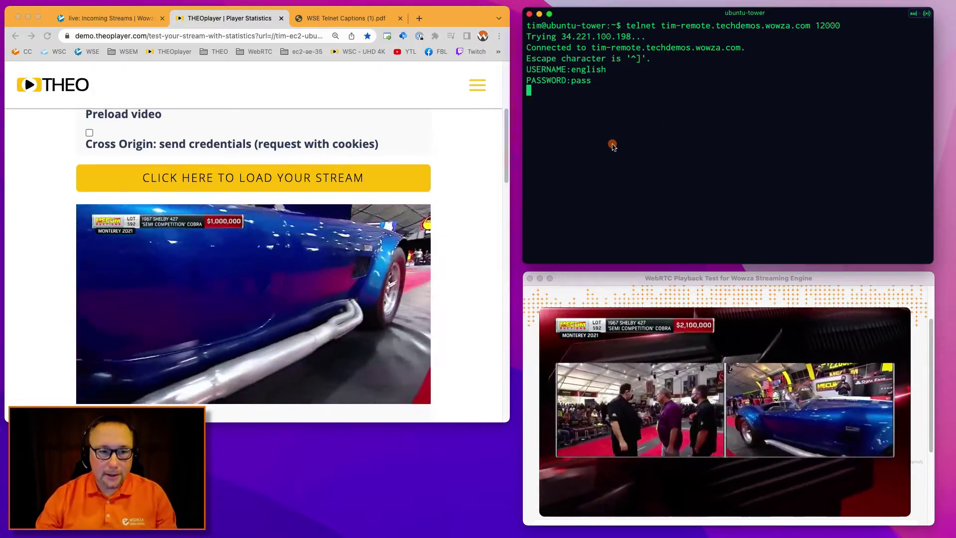
Show the browser player's controls, then type the caption 'welcome to the auction!' in Telnet.
left_click(83, 368)
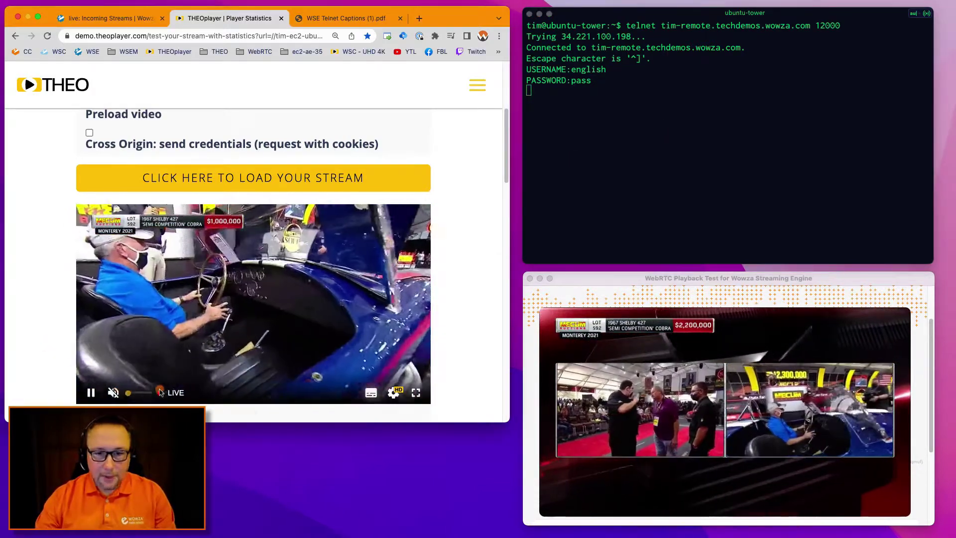
left_click(581, 108)
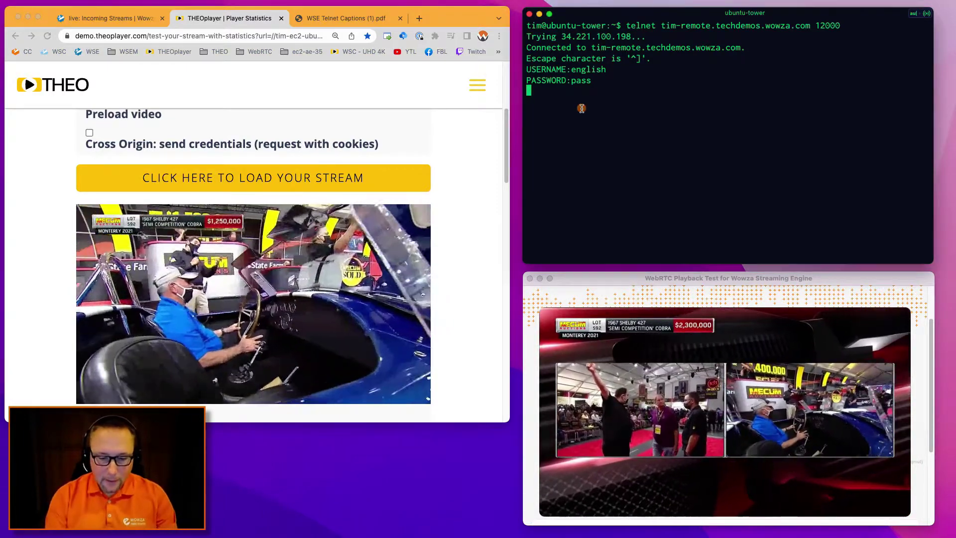
type("welcome to the au")
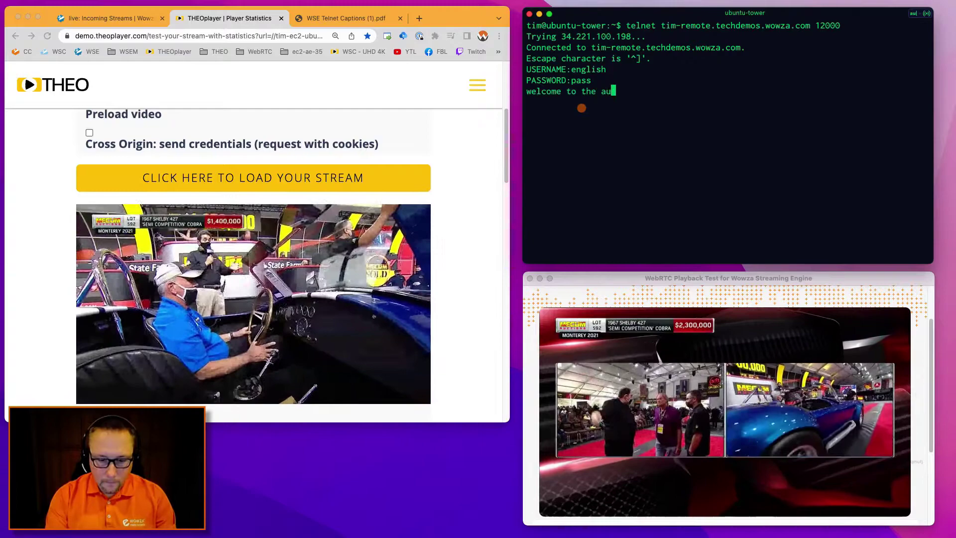
type("ction!")
Send captions 'welcome to the auction!', 'nice cobra', the reserve-is-off line, and 'they gonna sell this?'.
key("Return")
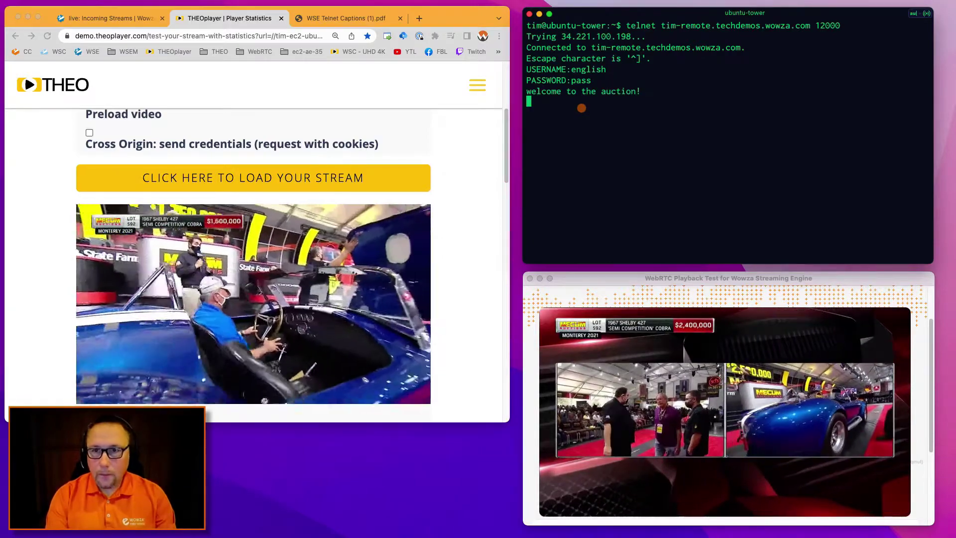
type("nice cobra")
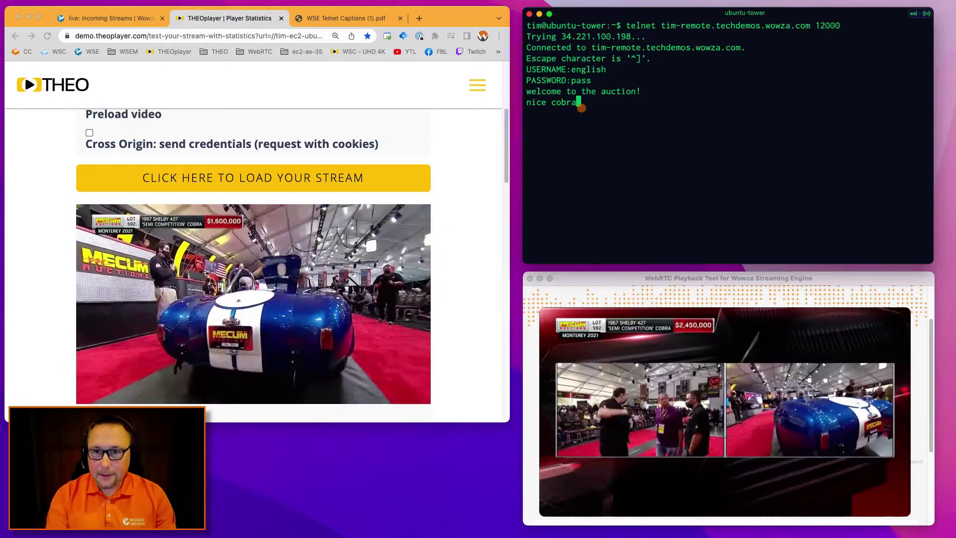
key("Return")
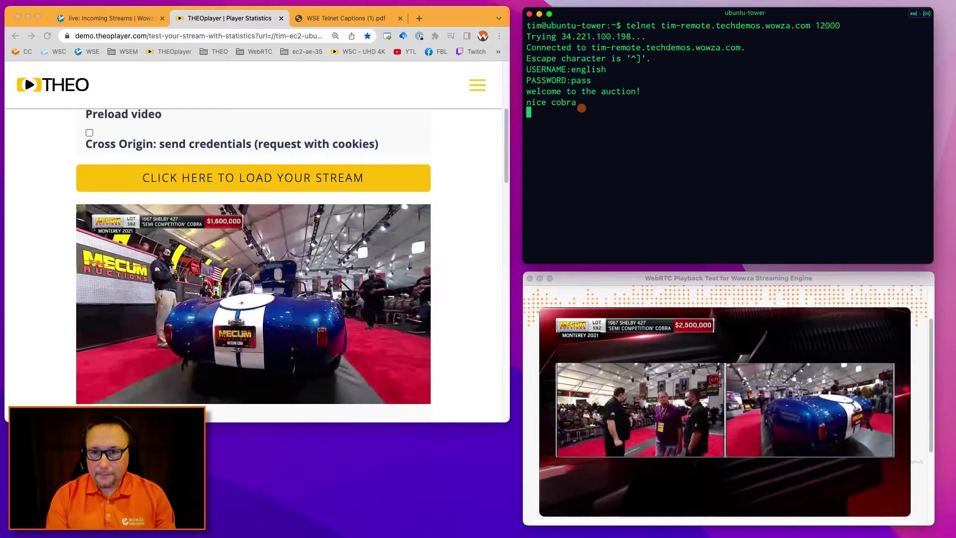
type("this is a")
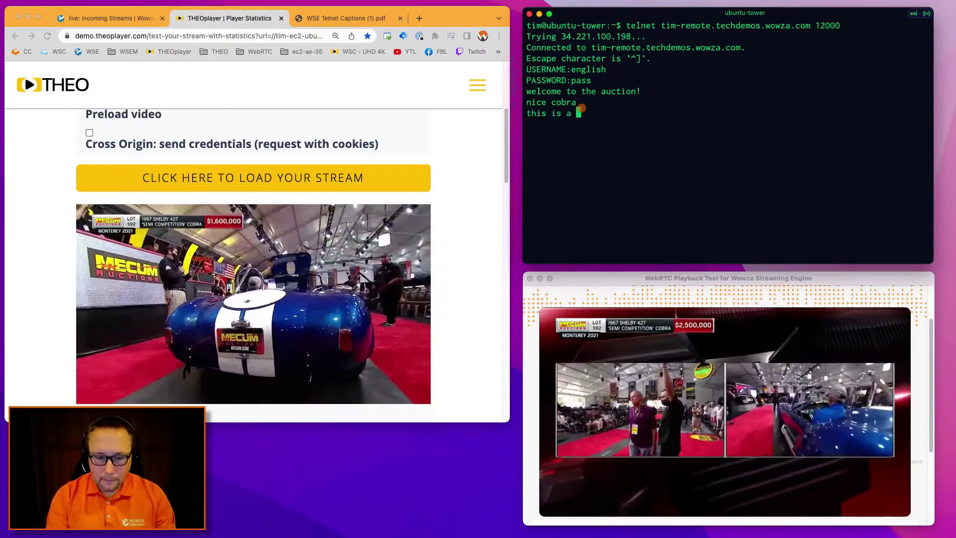
type("very exciting event ")
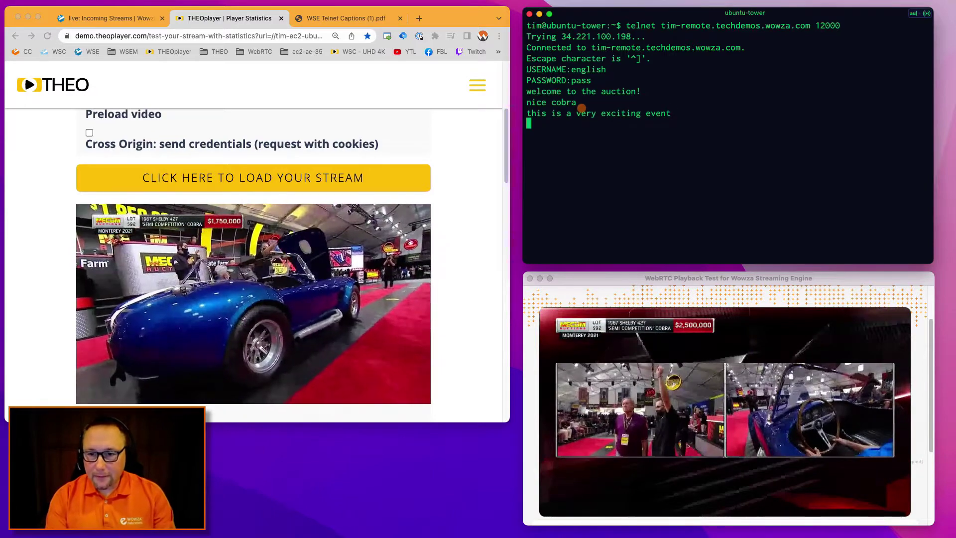
type("rese")
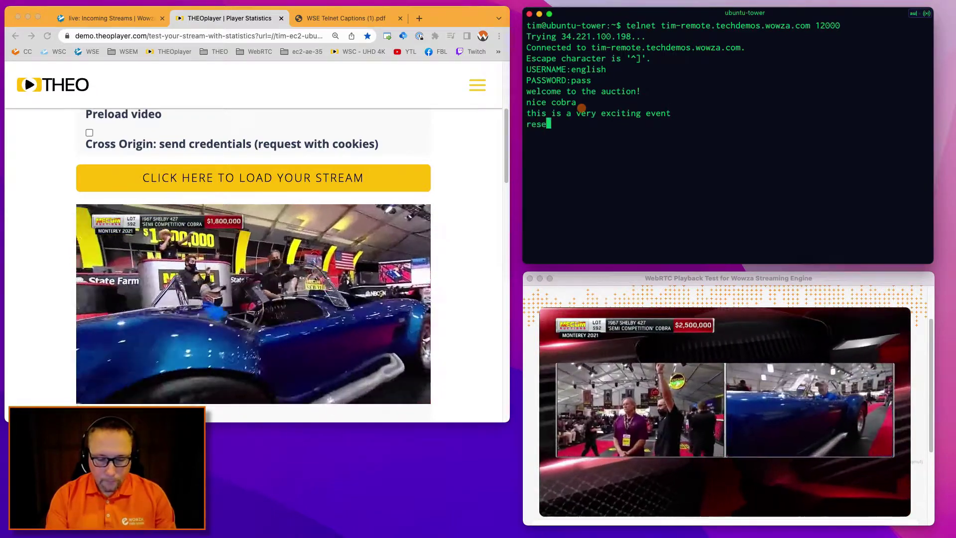
type("rve is off! ")
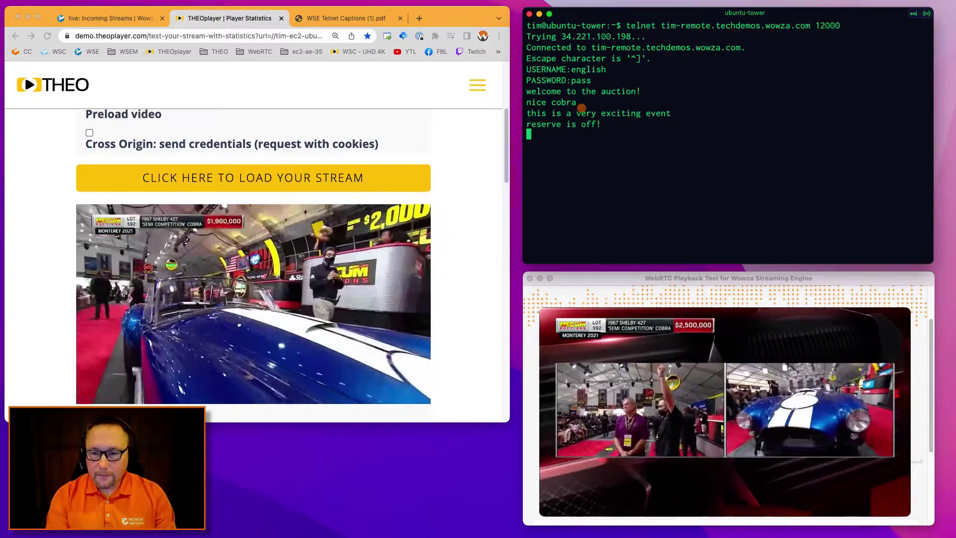
type("this c")
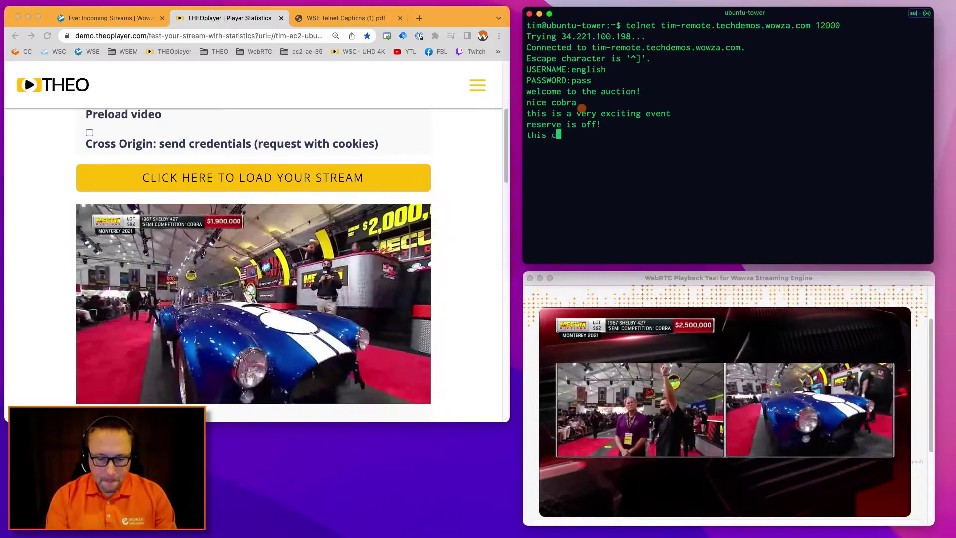
type("ar is not for the fai")
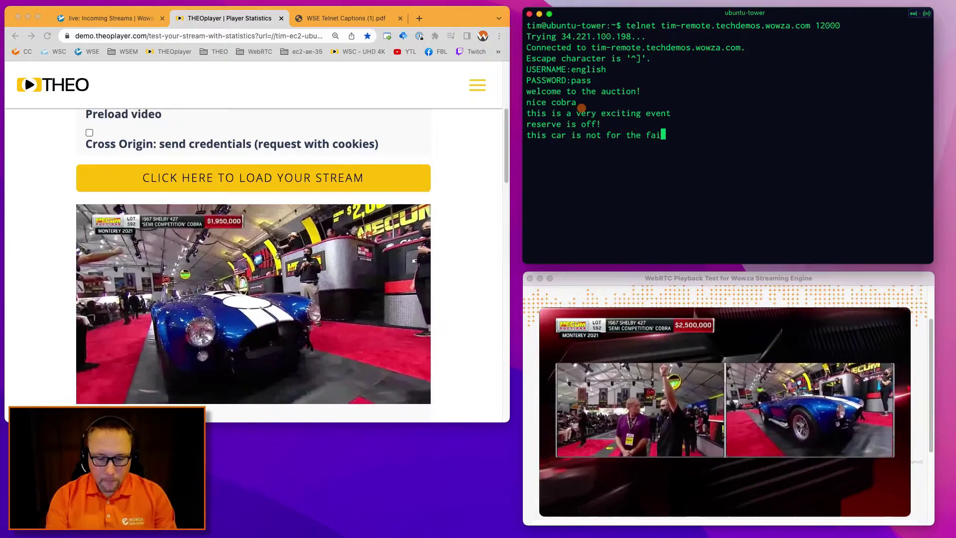
type("nt of heart! ")
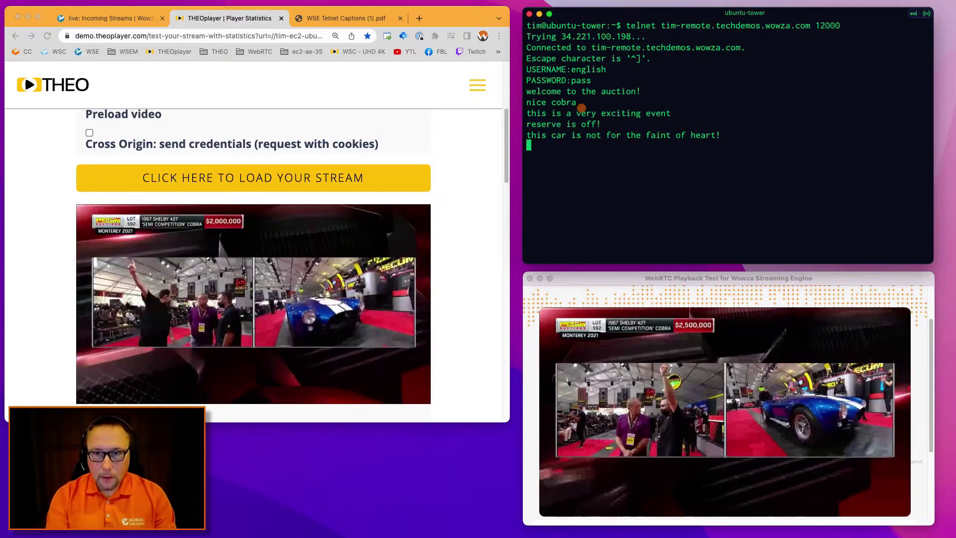
type("very fast! ")
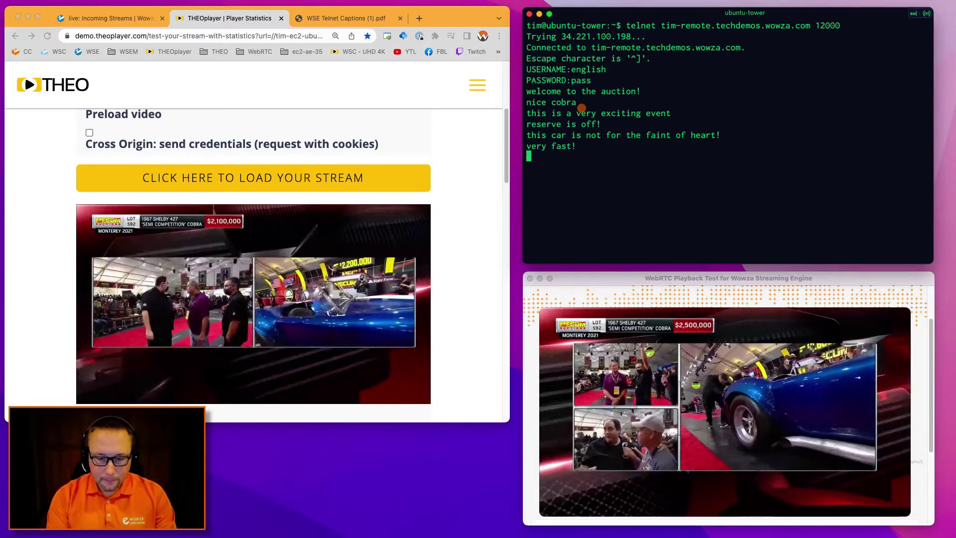
type("what do you thi")
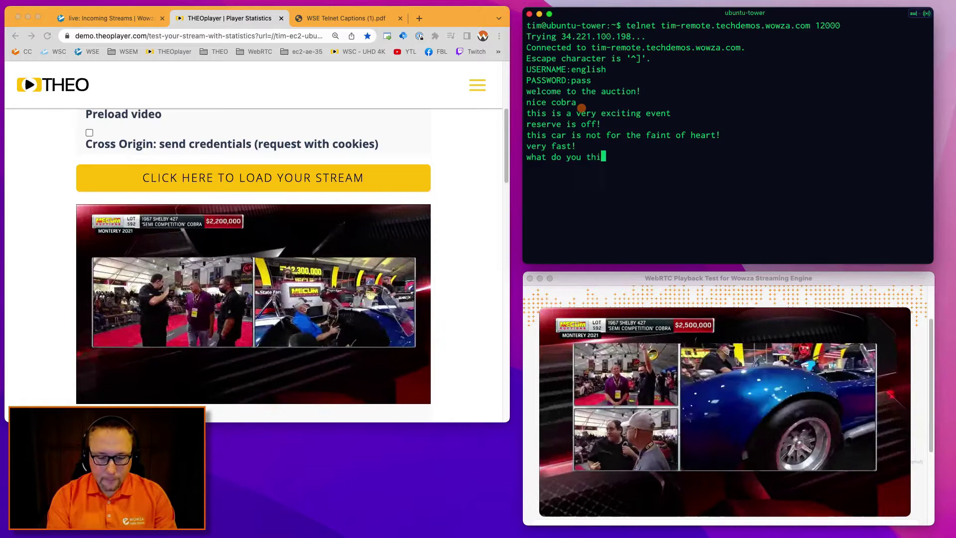
type("nk, Bill?")
key("Return")
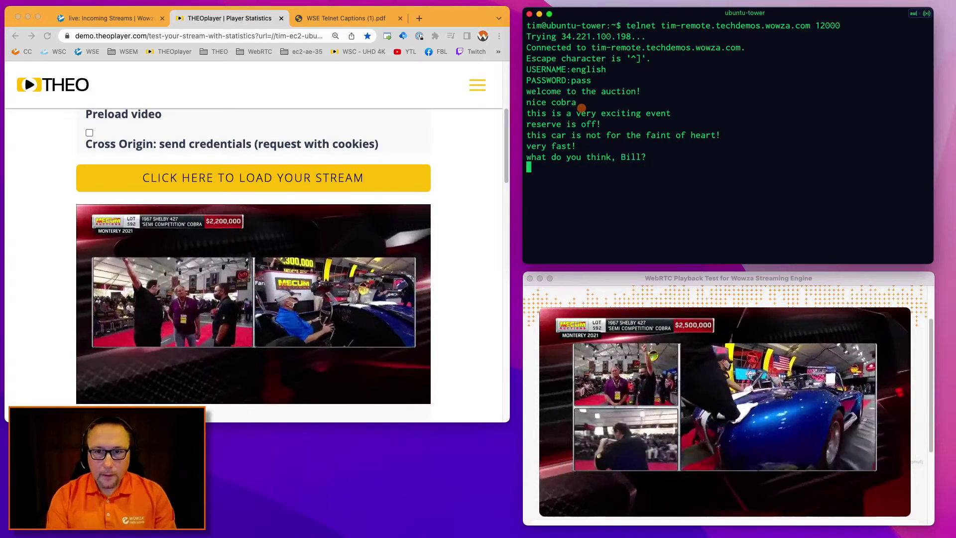
type("they ")
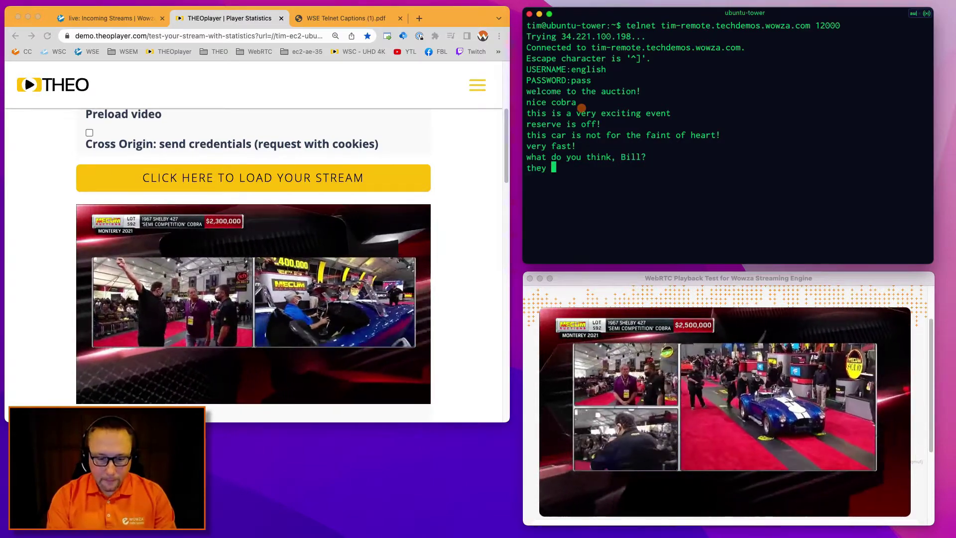
type("gonna sell this?")
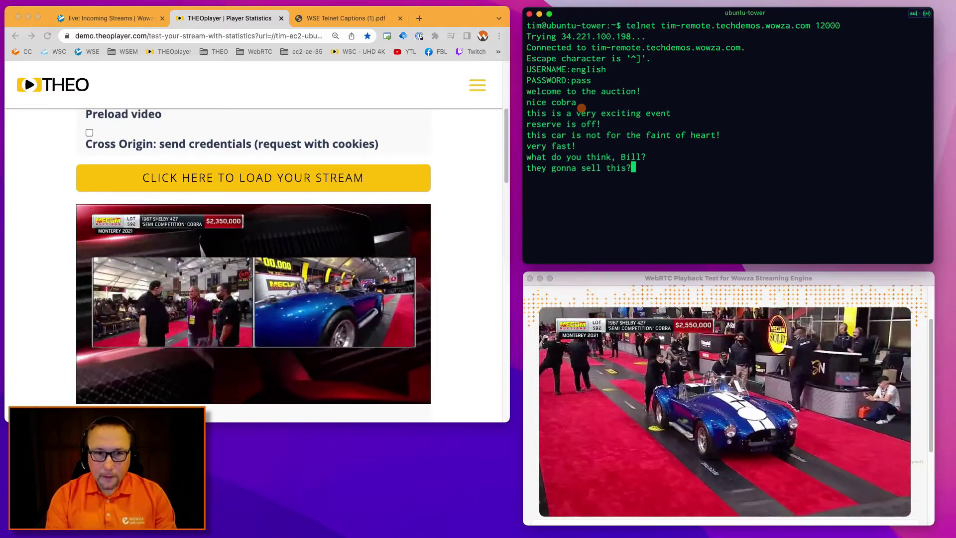
key("Return")
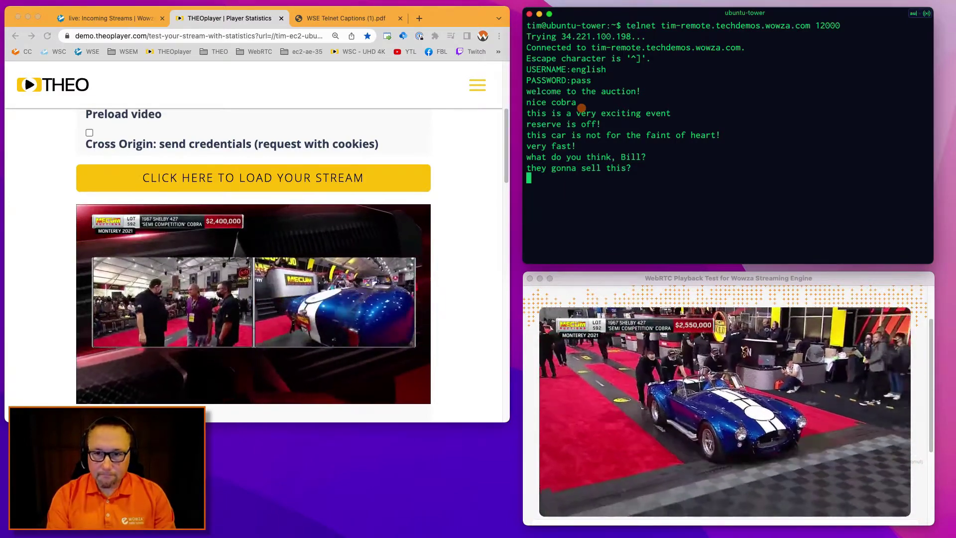
Send the caption 'I don't know', then unmute the THEOplayer live stream.
type("I don't know")
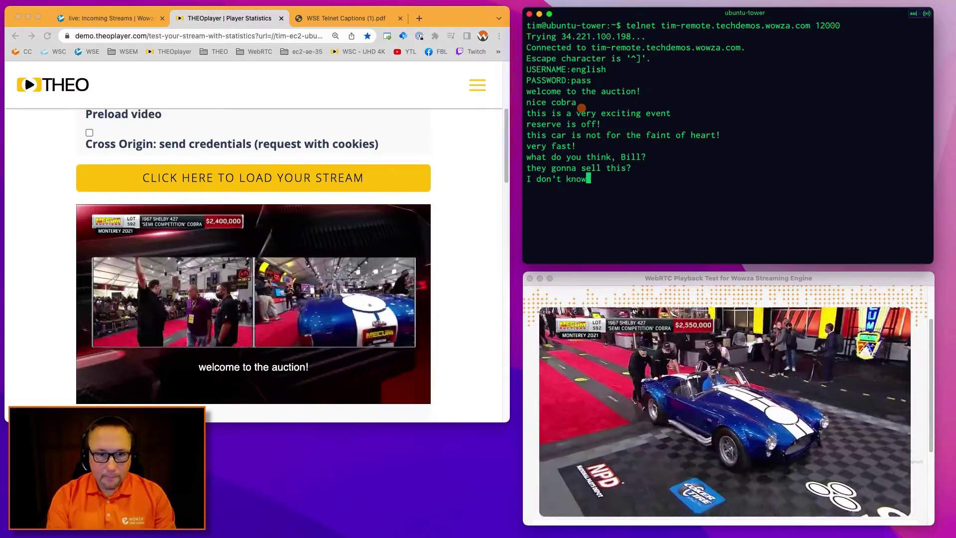
key("Return")
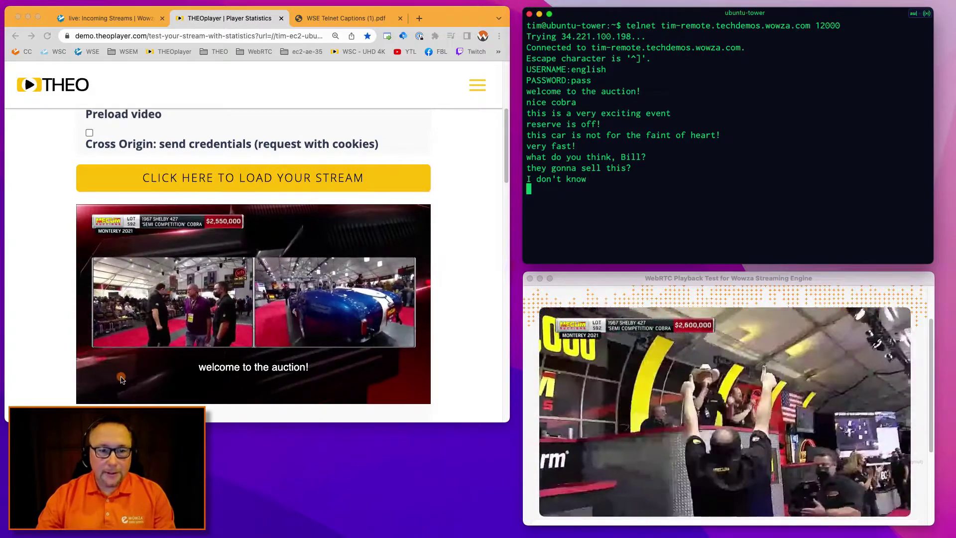
left_click(120, 380)
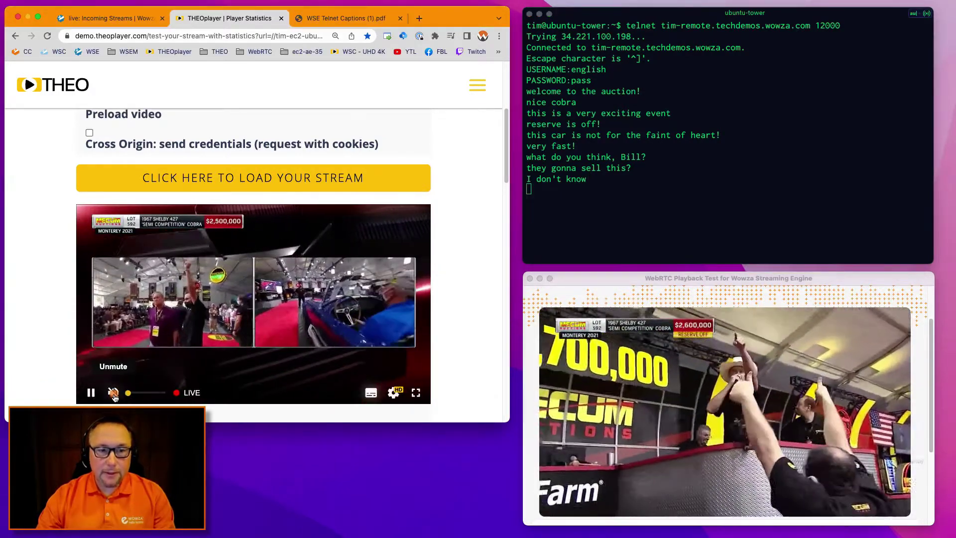
left_click(113, 394)
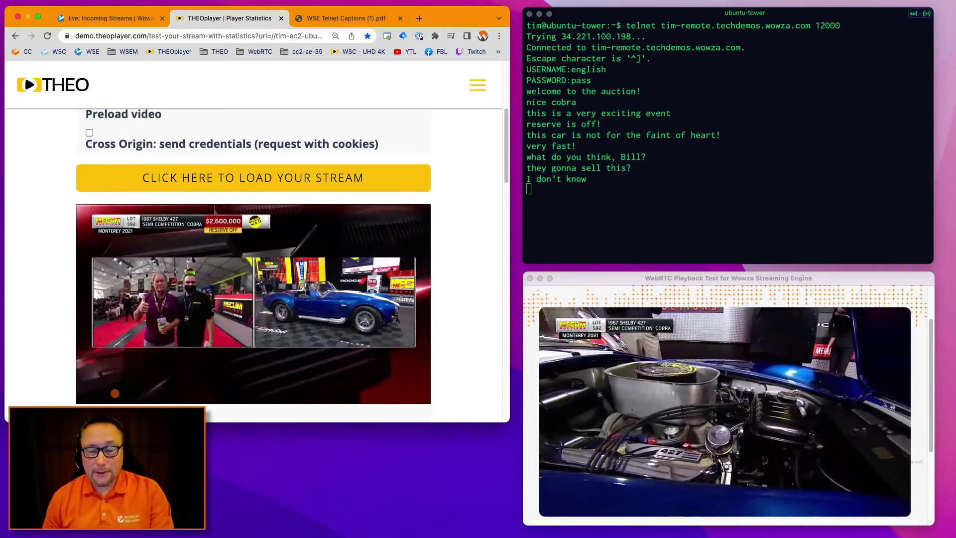
key("super+Tab")
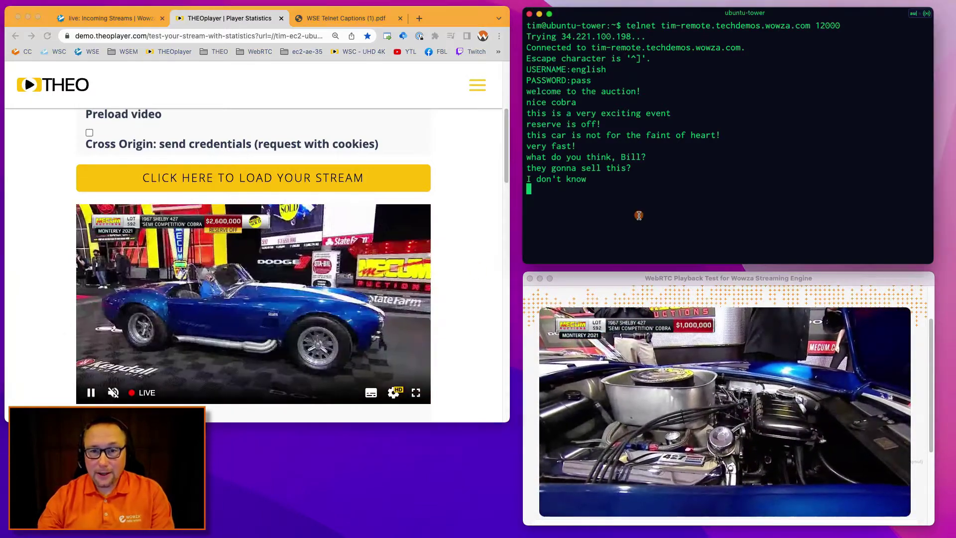
left_click(342, 21)
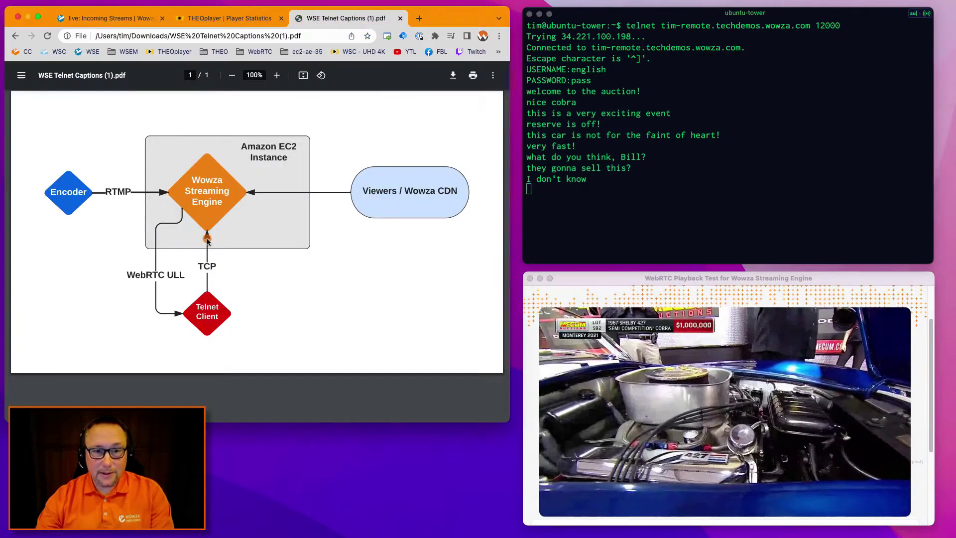
left_click(229, 18)
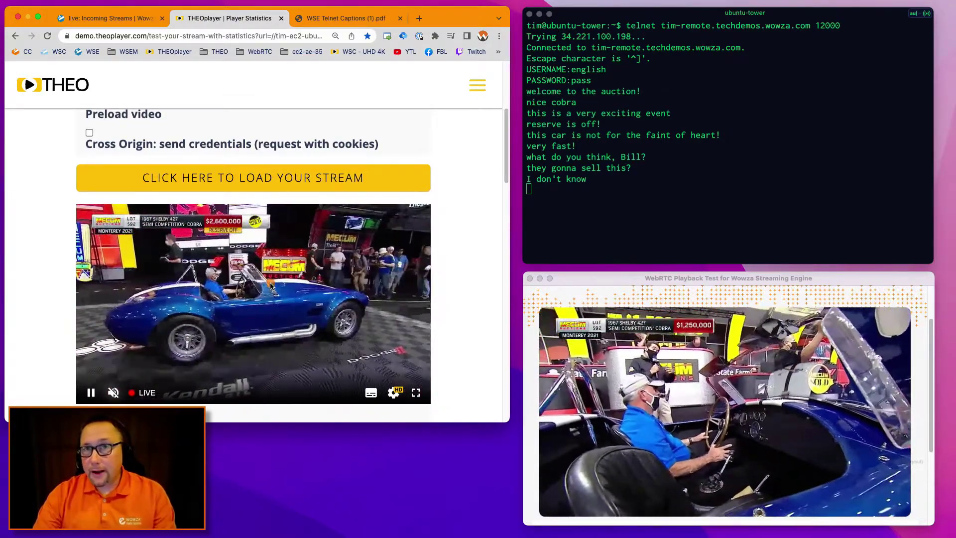
mouse_move(272, 285)
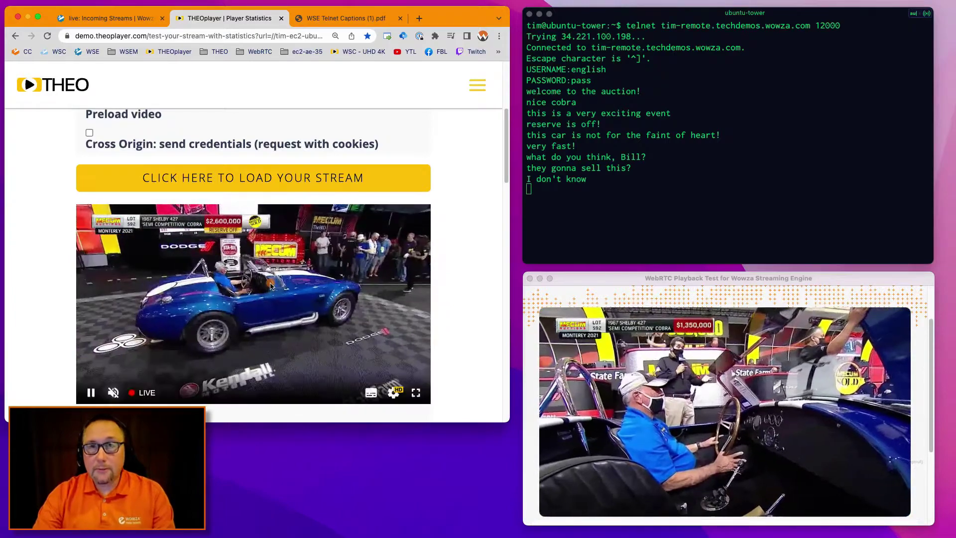